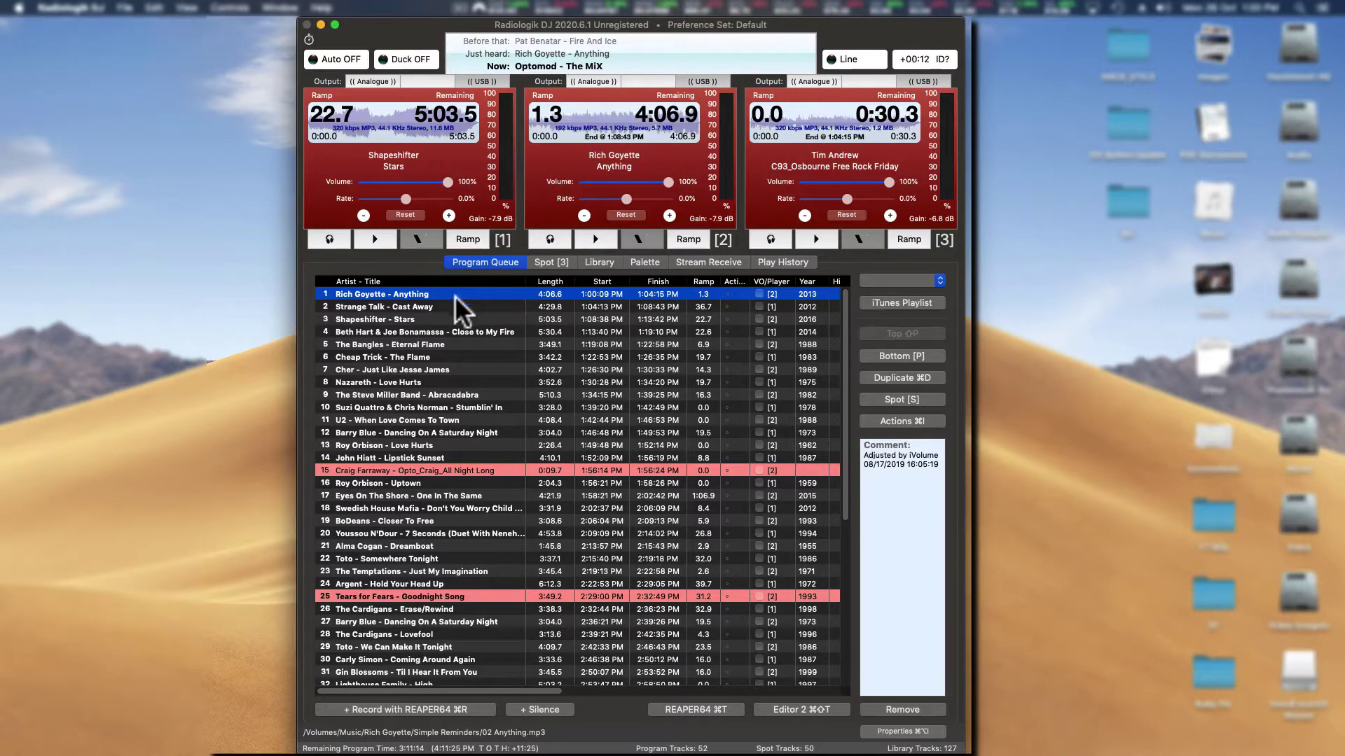
Open Track Properties for Rich Goyette - Anything, then bring the main queue window forward.
left_click(897, 733)
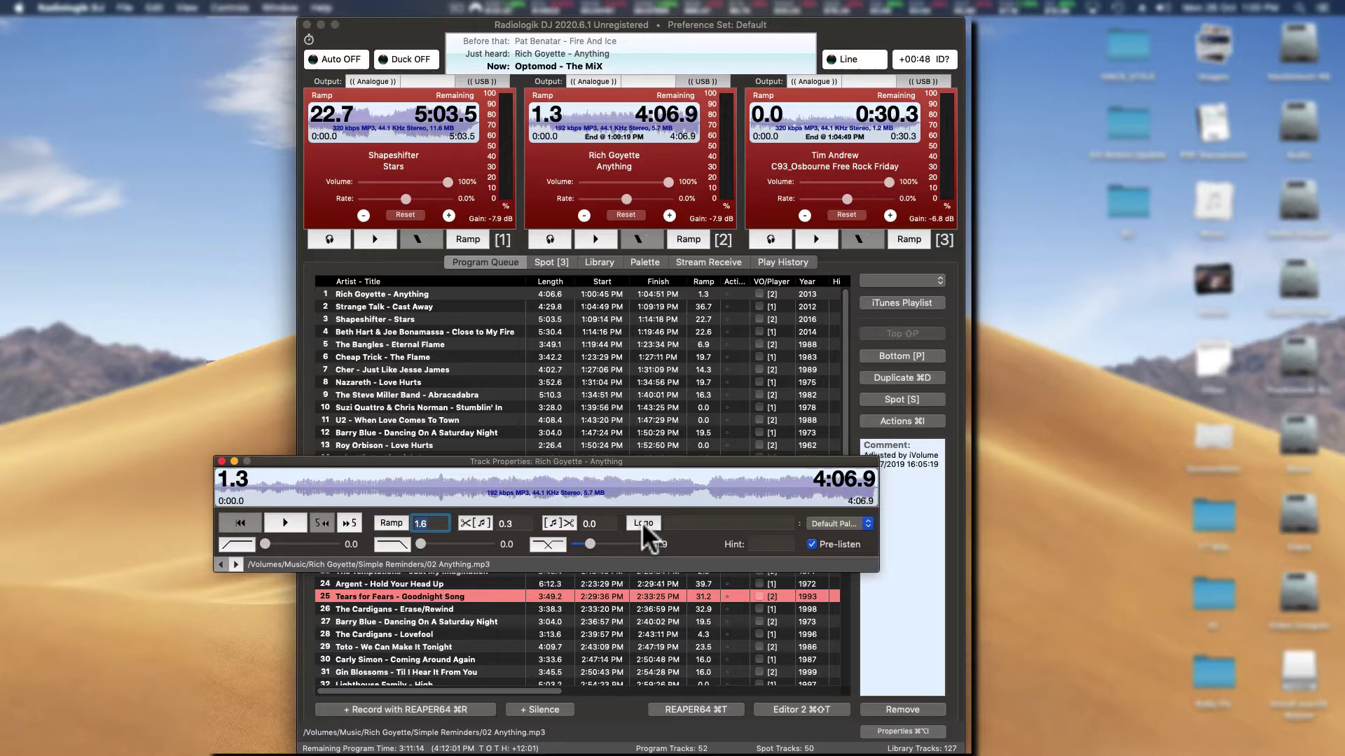
left_click(847, 260)
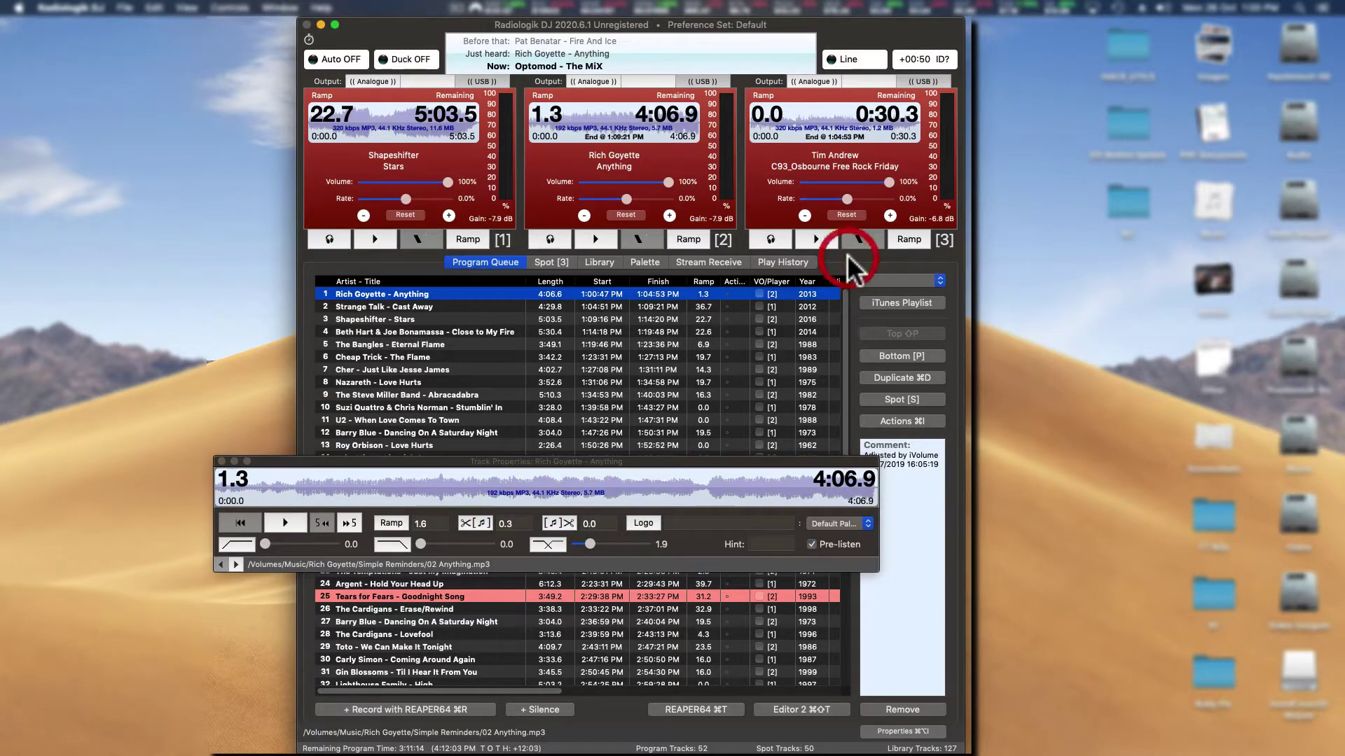
In General preferences, enable 'Play Logos using Track Properties', keep the Flame Logo palette set, and save.
key("super+comma")
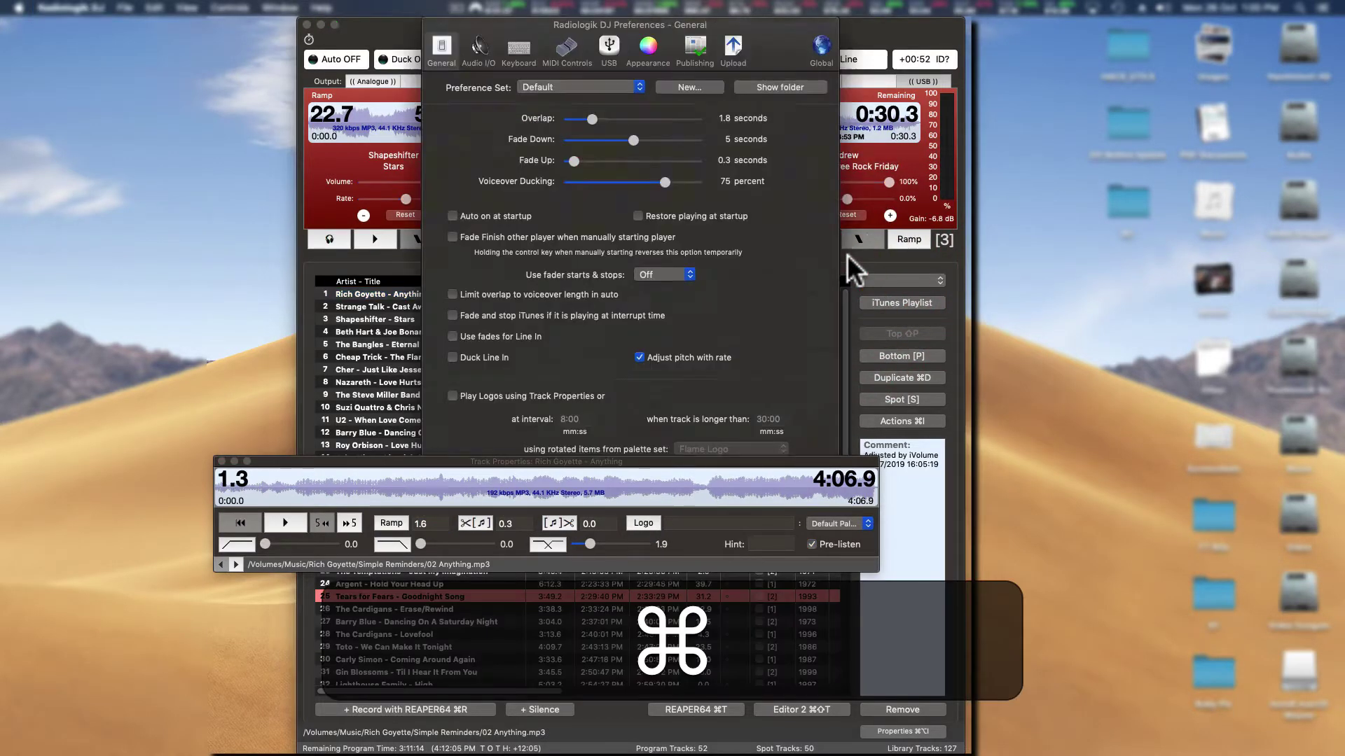
left_click(221, 461)
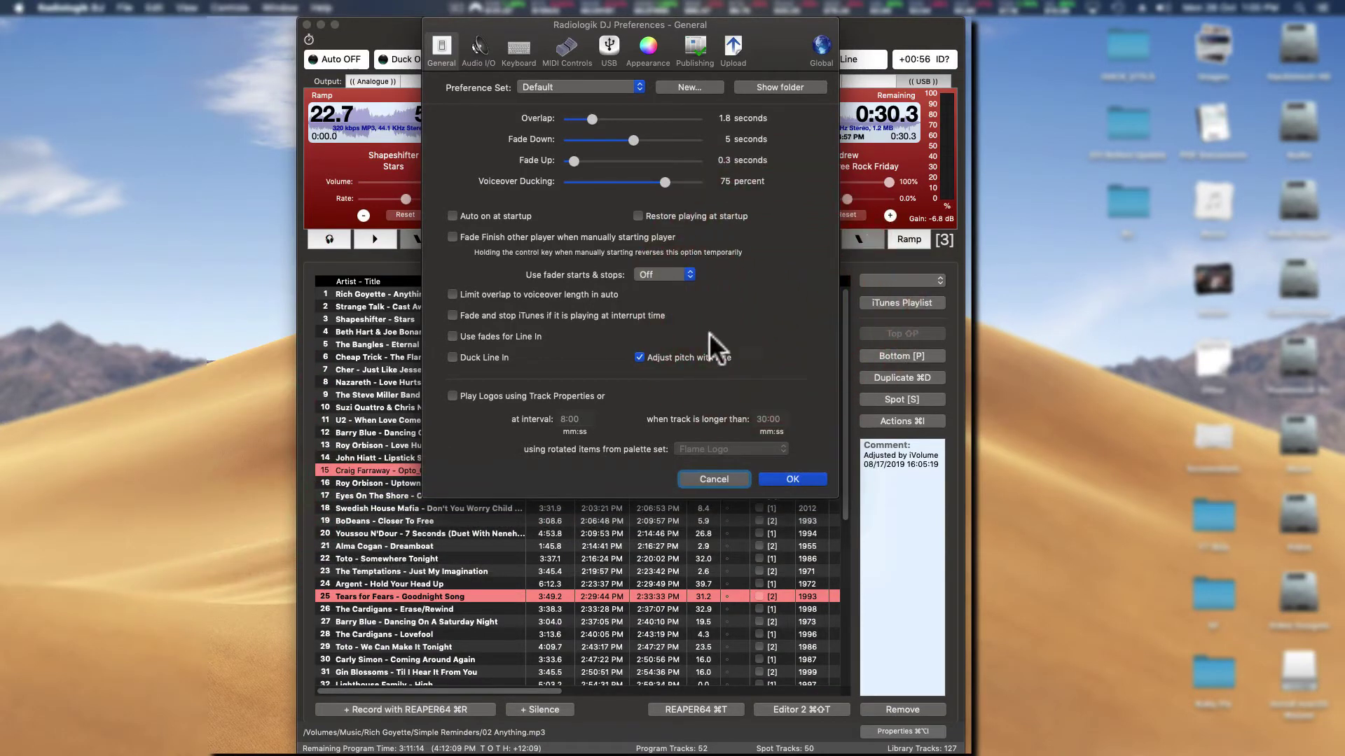
left_click(453, 397)
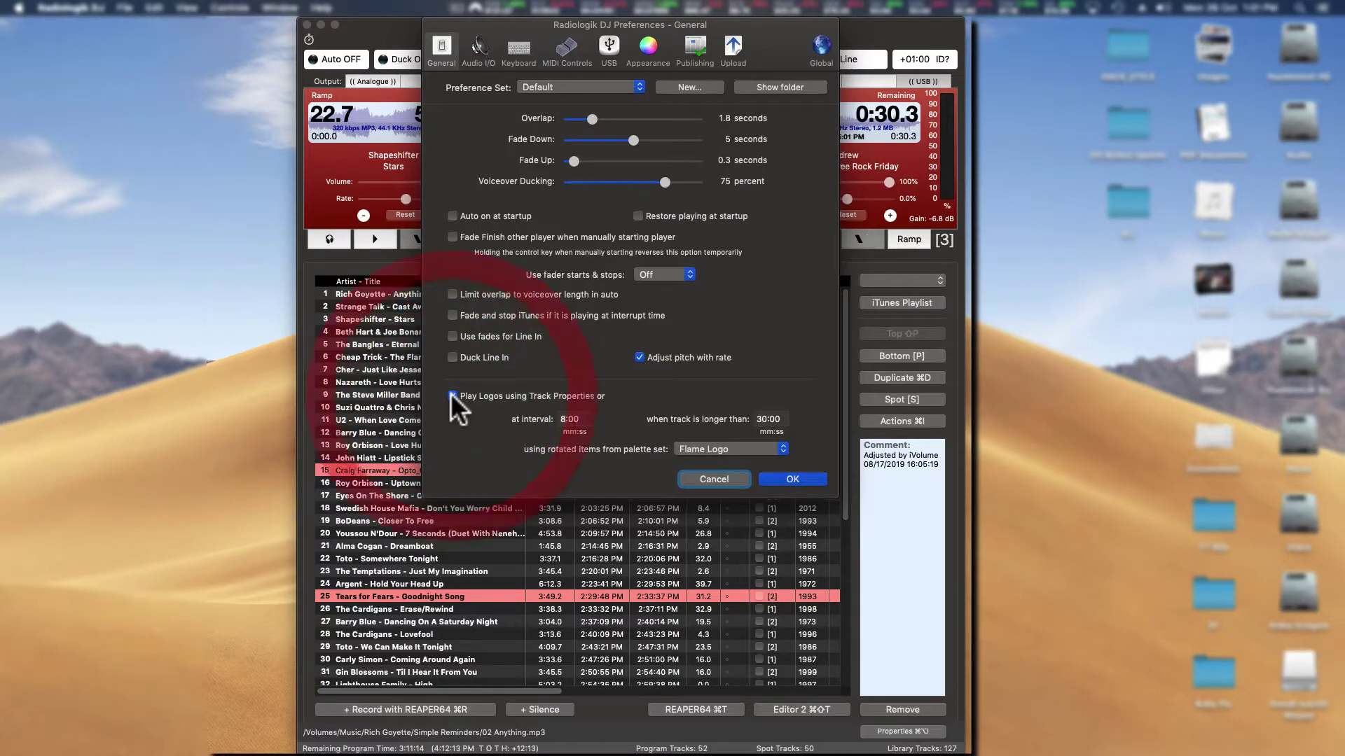
left_click(563, 419)
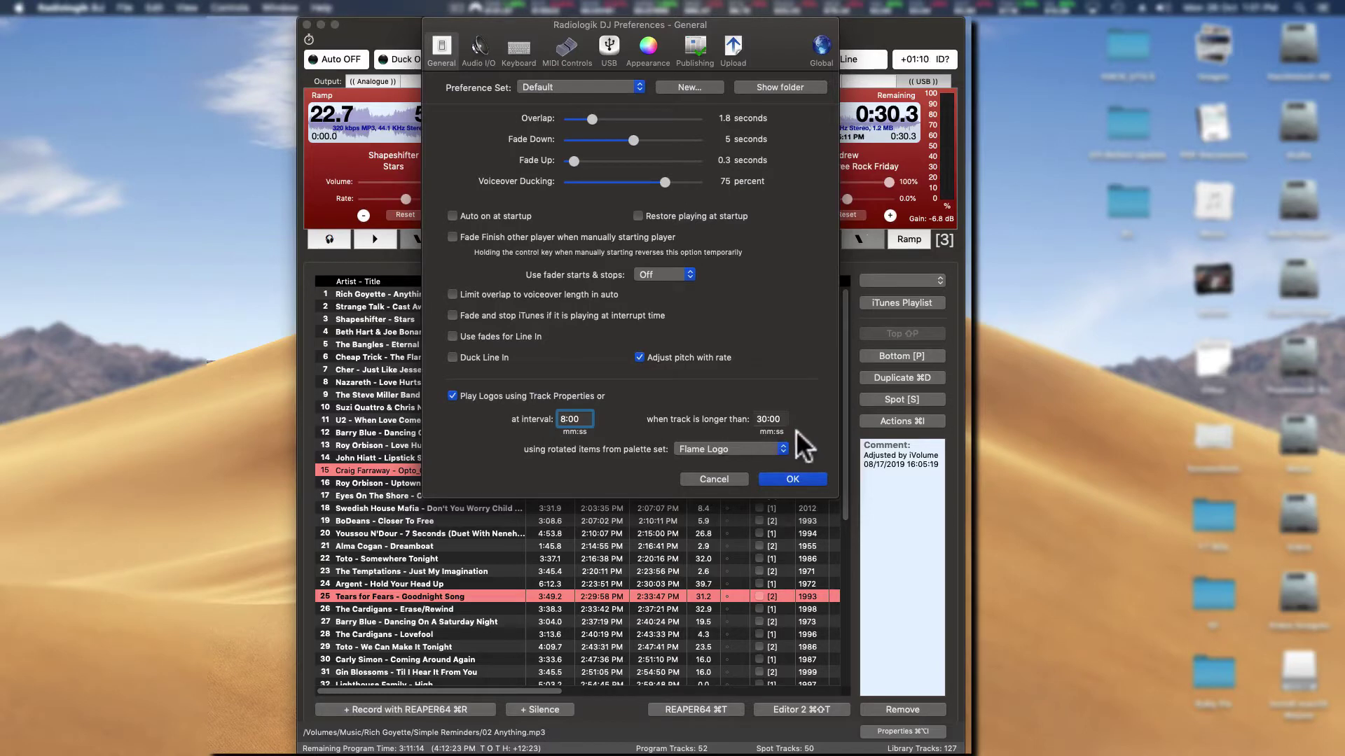
left_click(765, 446)
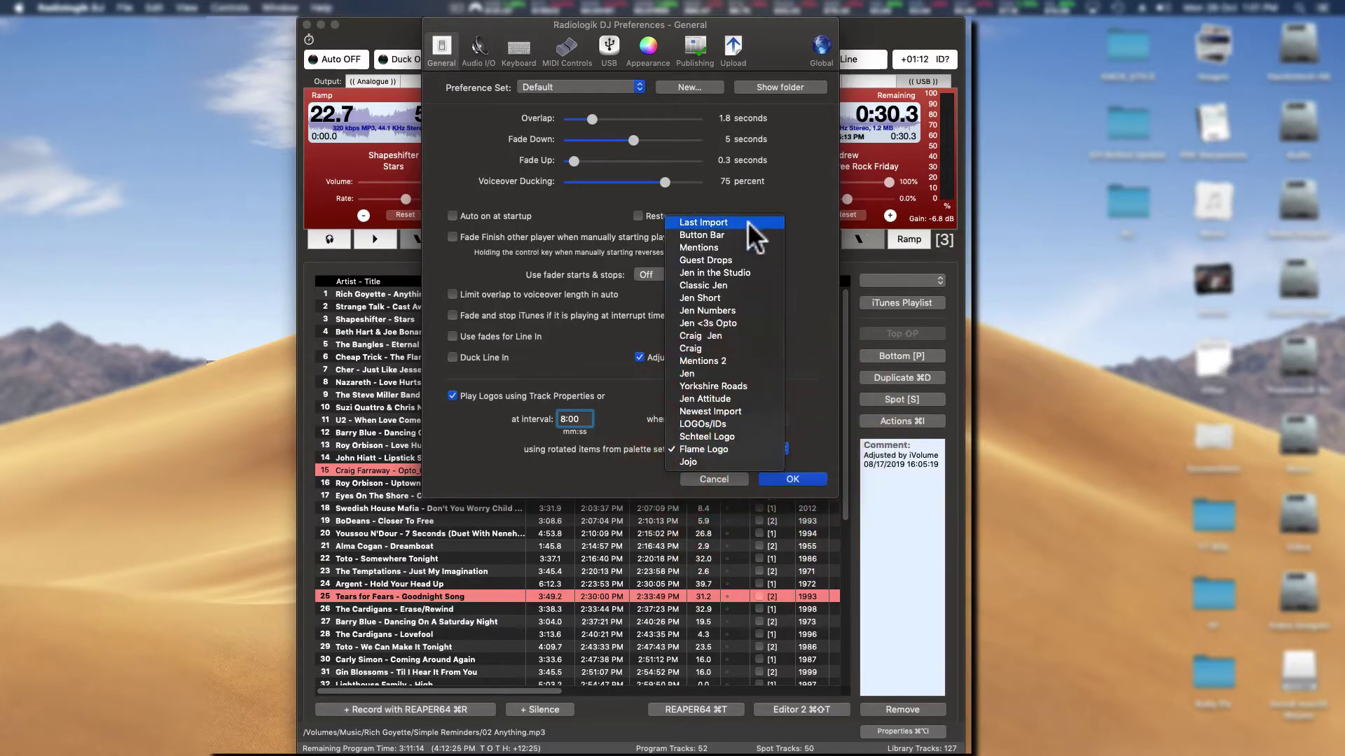
left_click(811, 423)
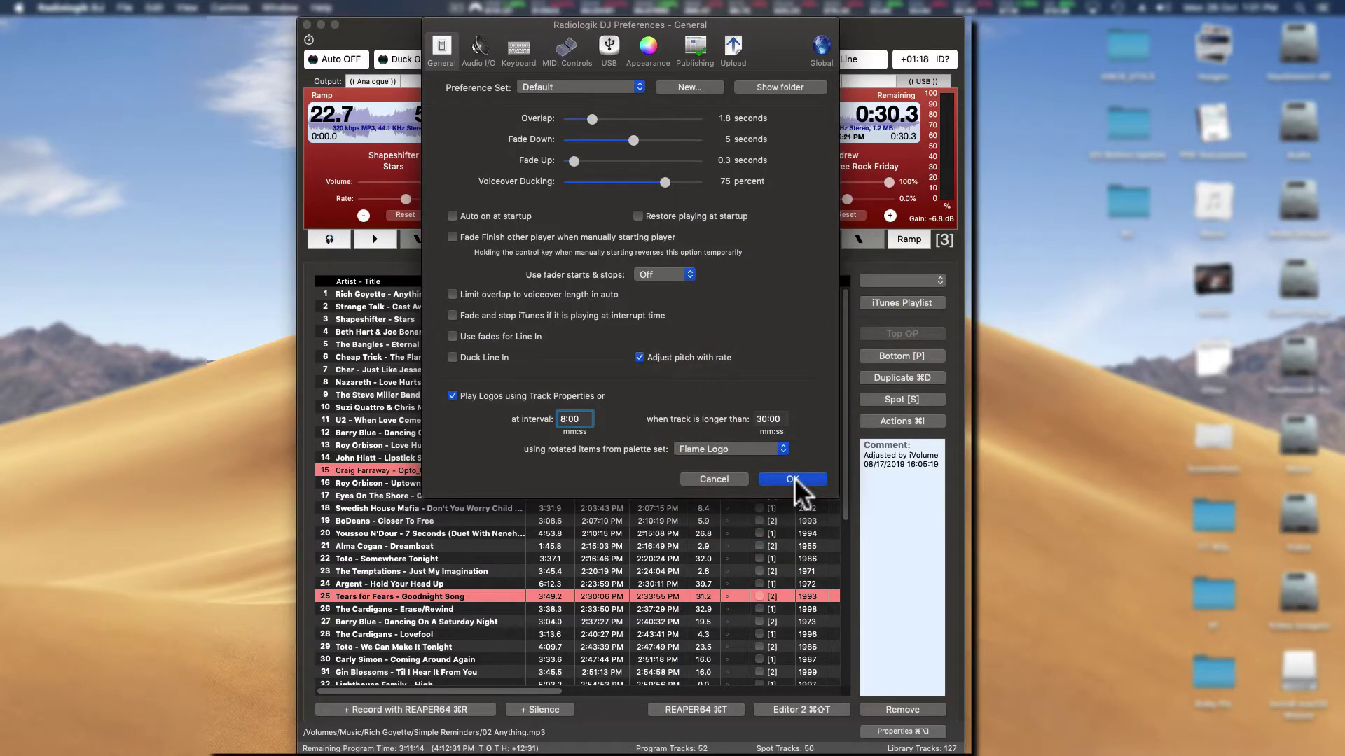
left_click(795, 479)
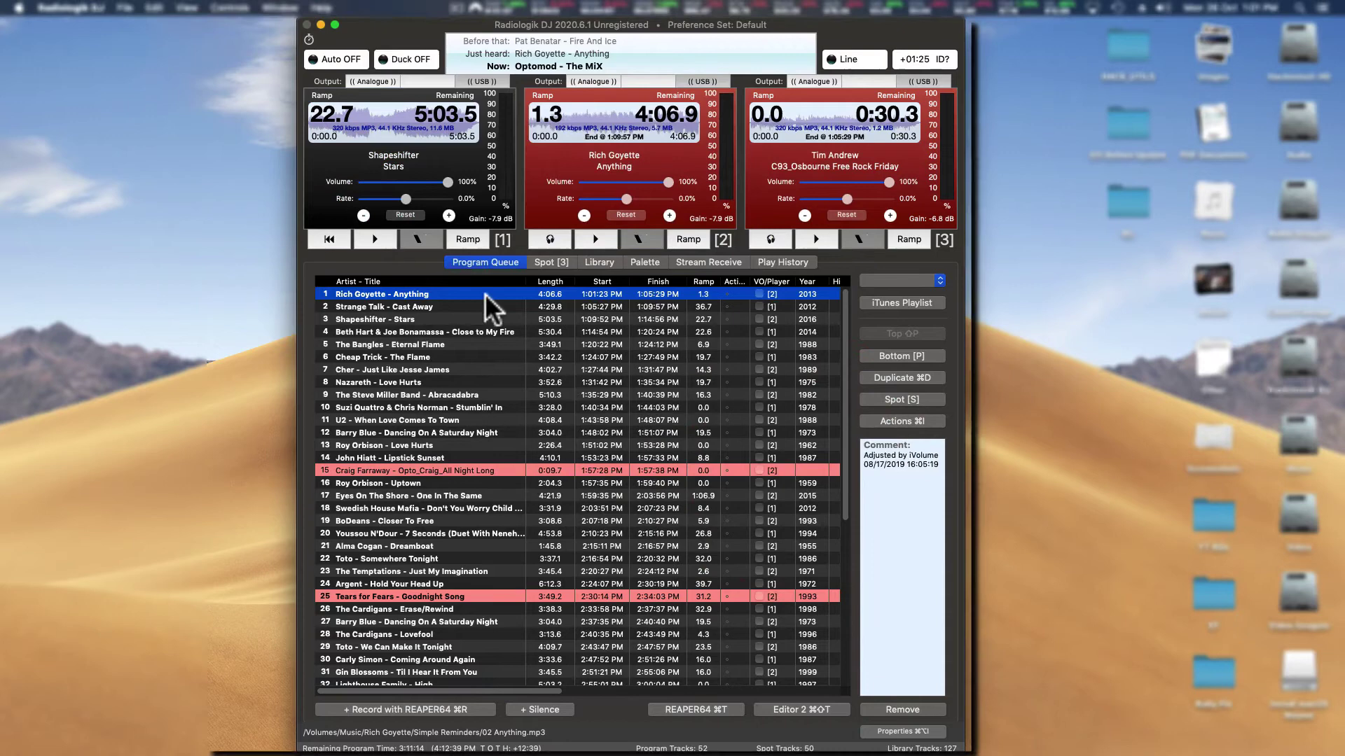
Preview 'Anything' in Track Properties, stop at 0:26, and mark that as the logo point.
right_click(486, 291)
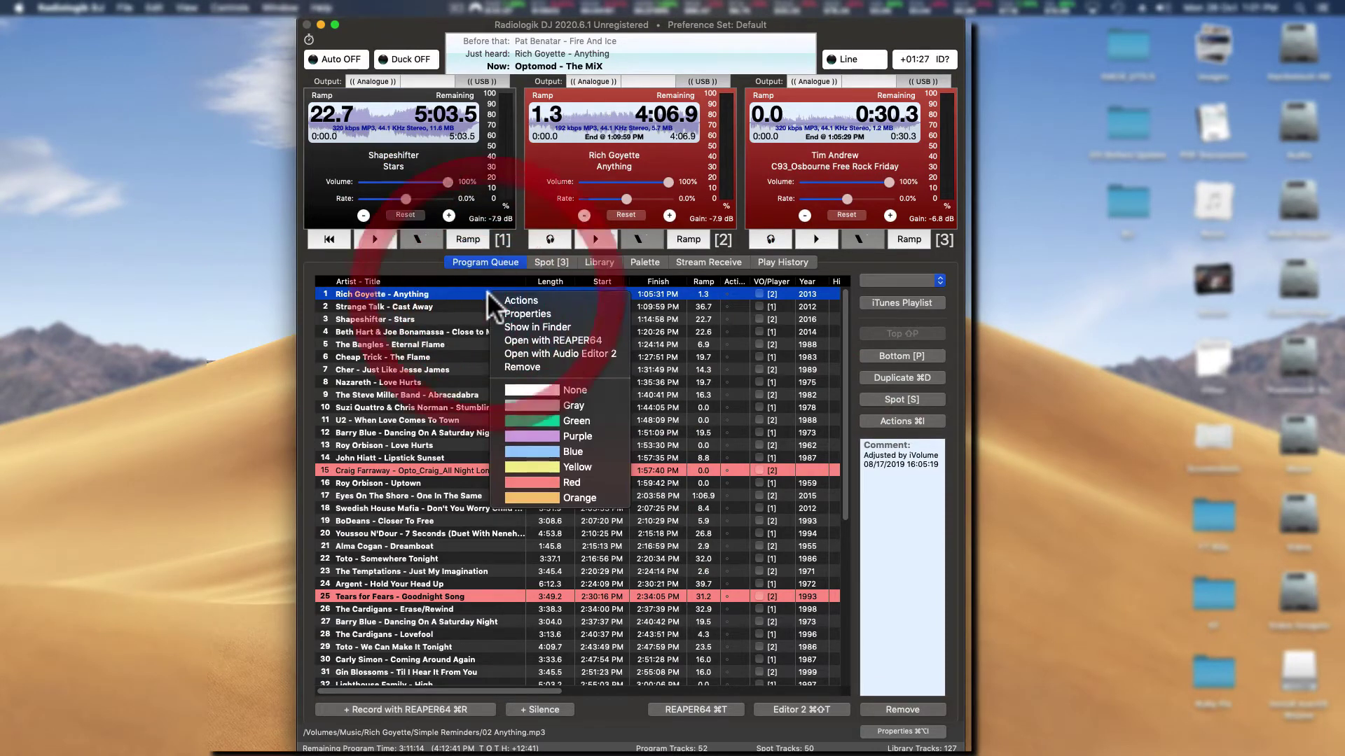
left_click(563, 310)
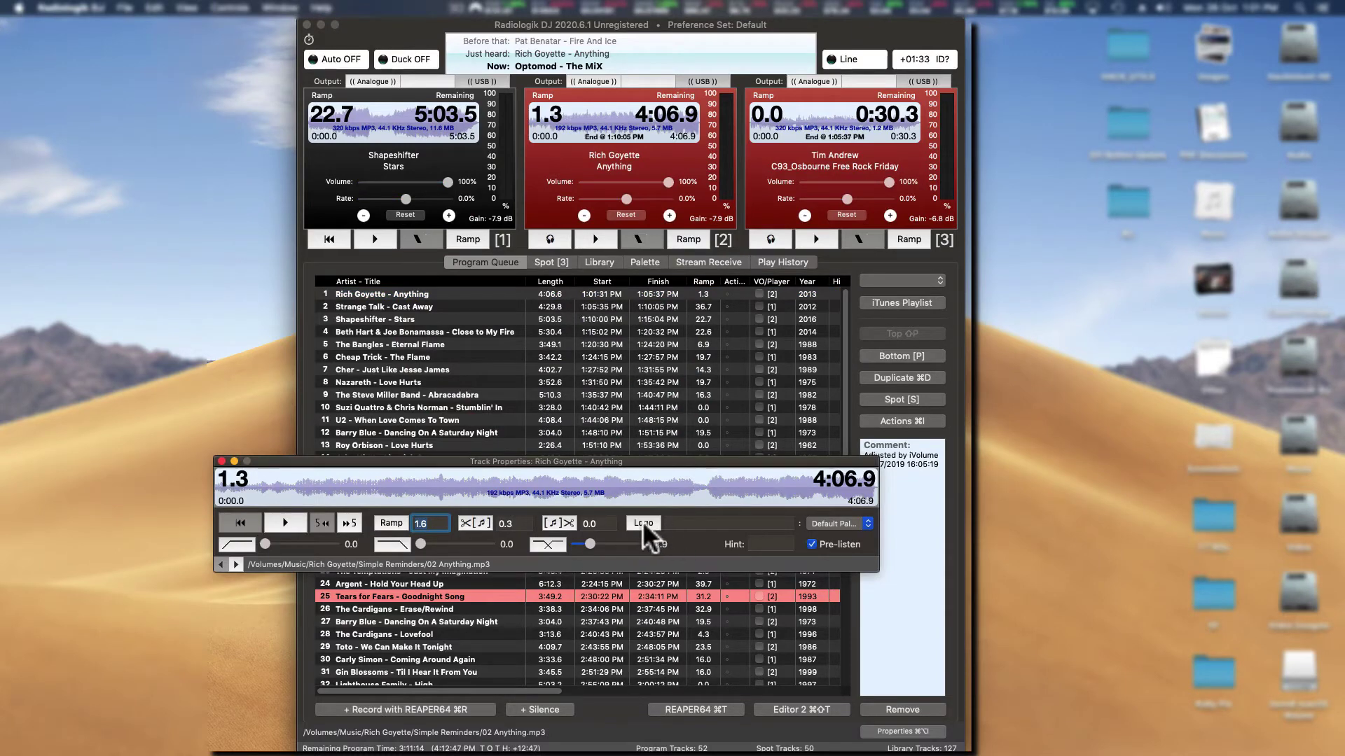
left_click(287, 521)
left_click(275, 517)
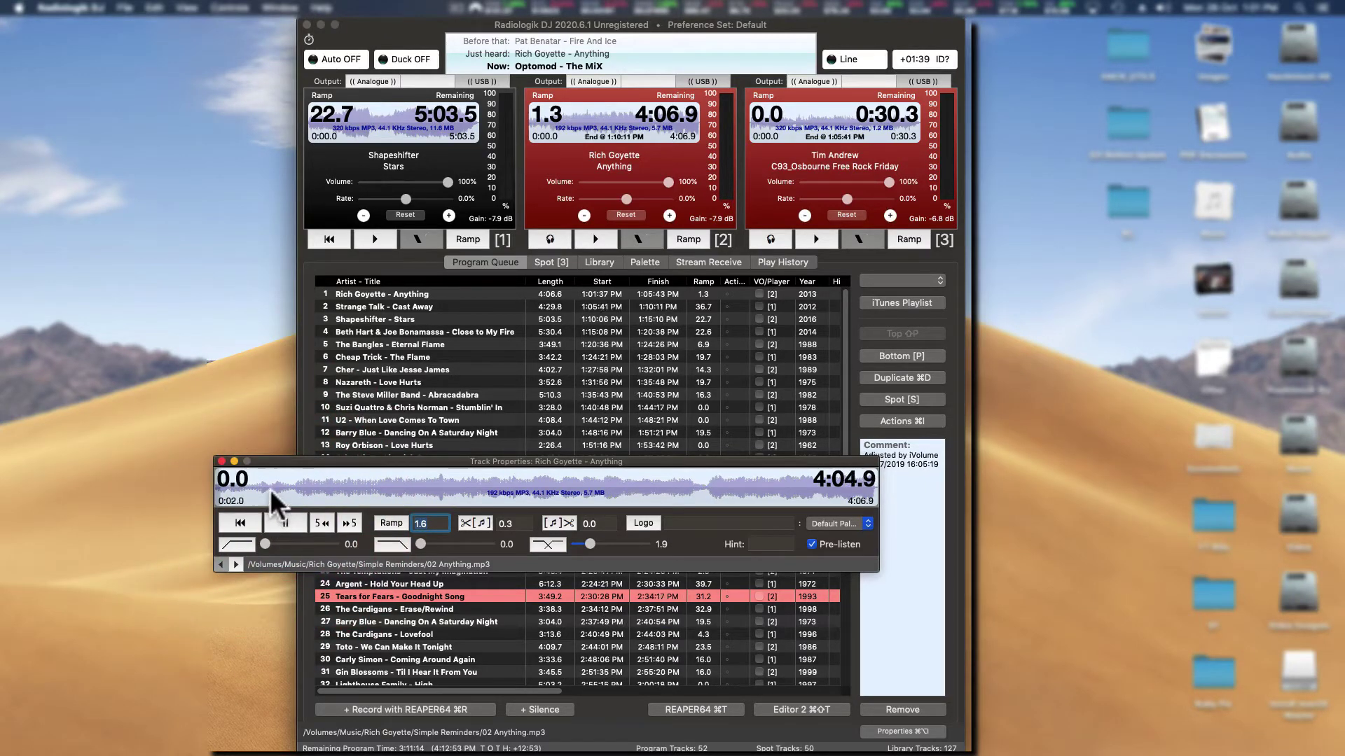
left_click(271, 489)
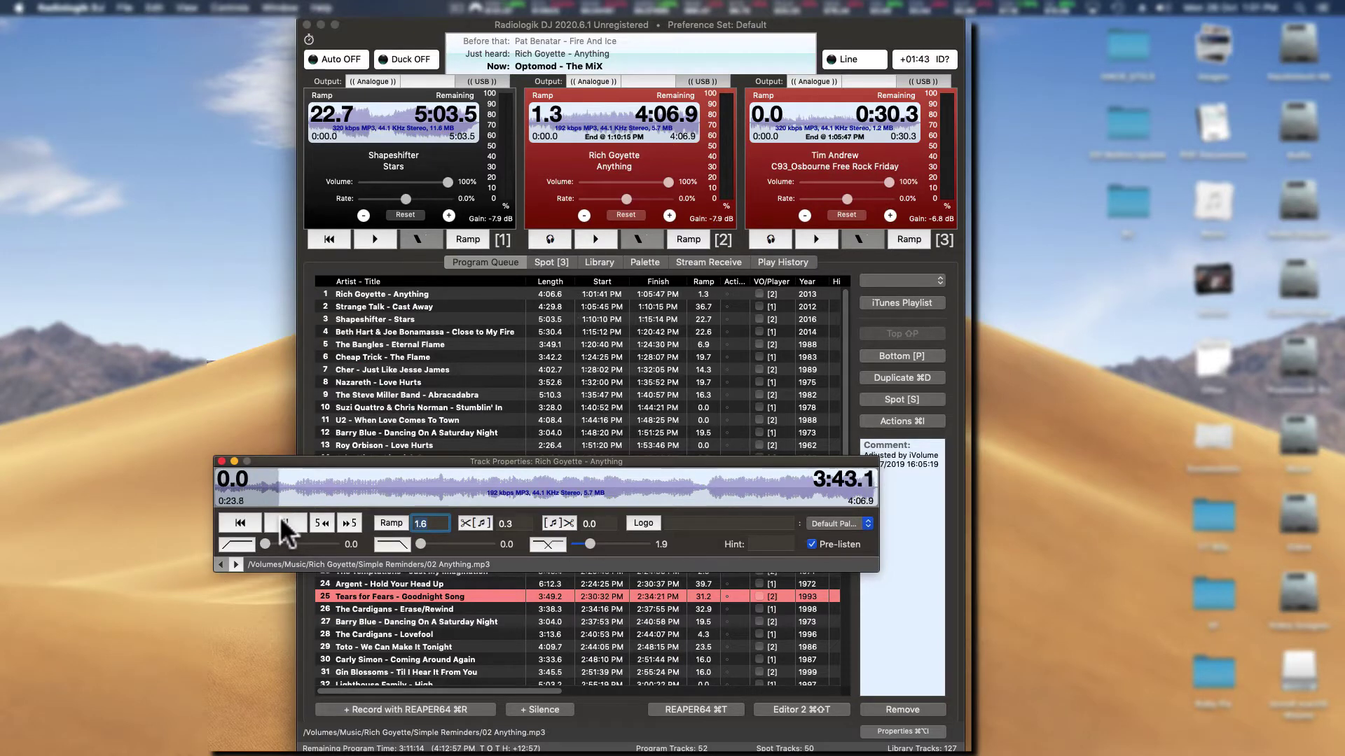
left_click(280, 516)
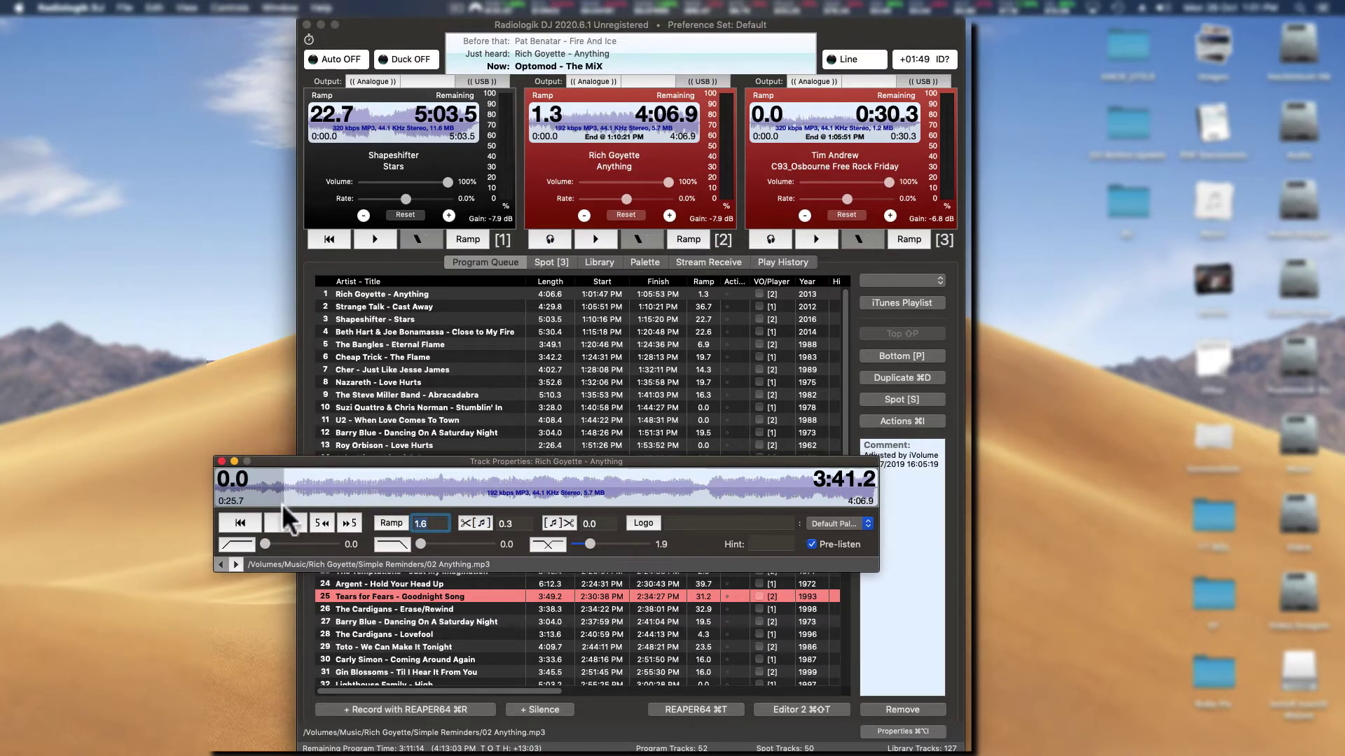
left_click(639, 523)
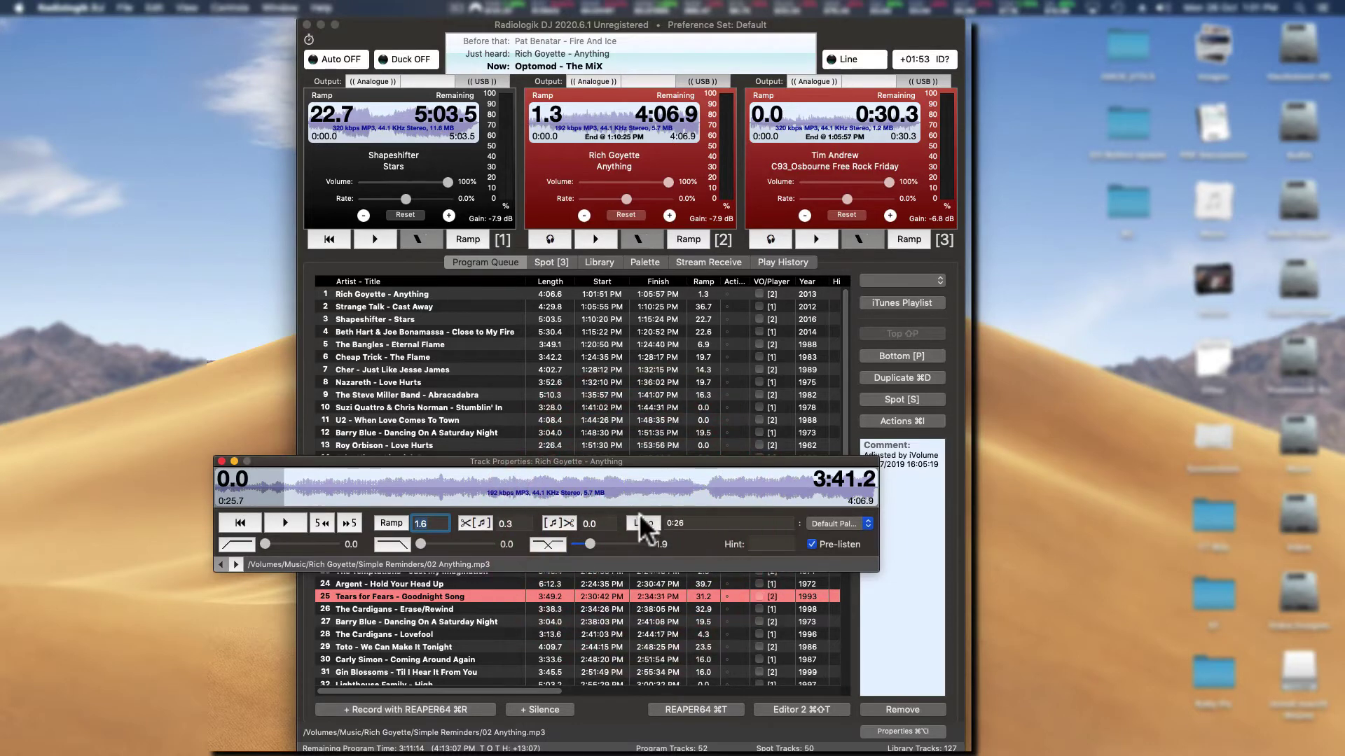
left_click(513, 457)
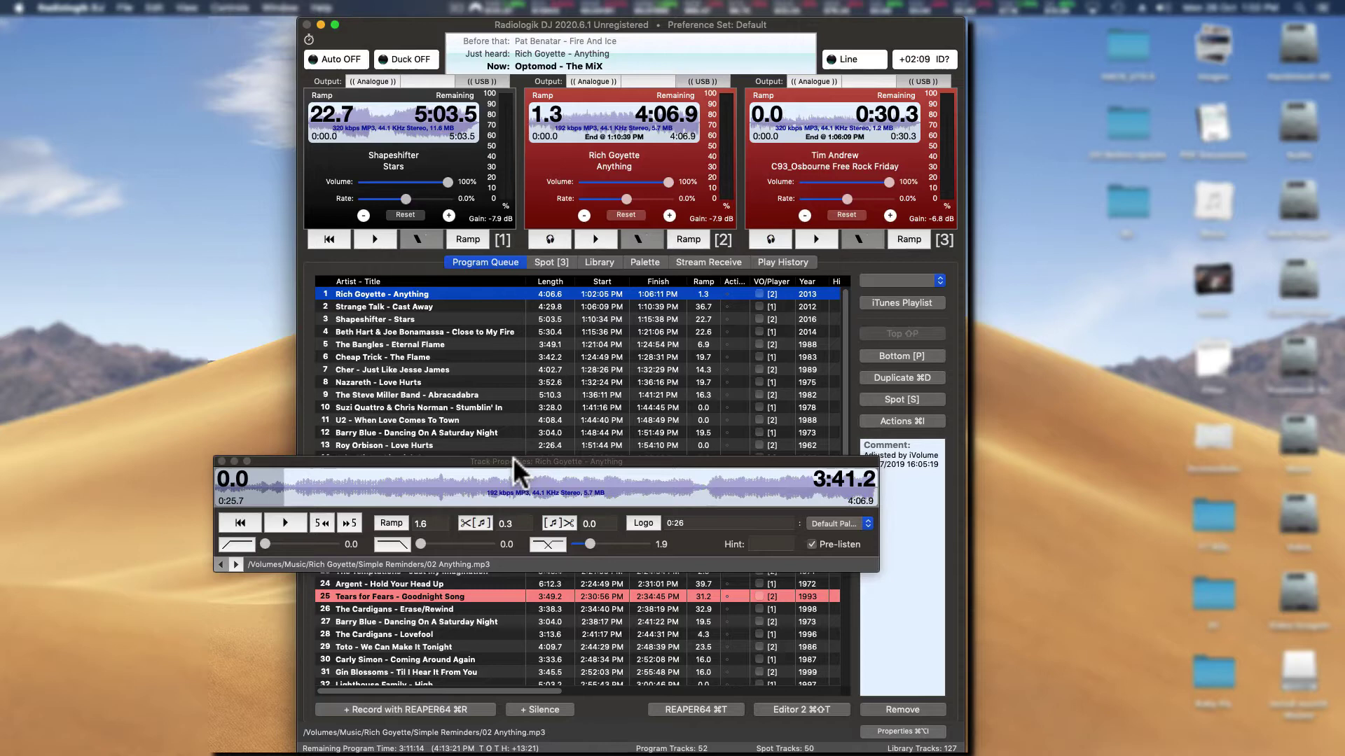
Audition the Opoto Live Baby-VO ID, return the palette volume to 55%, and toggle Duck.
left_click(653, 260)
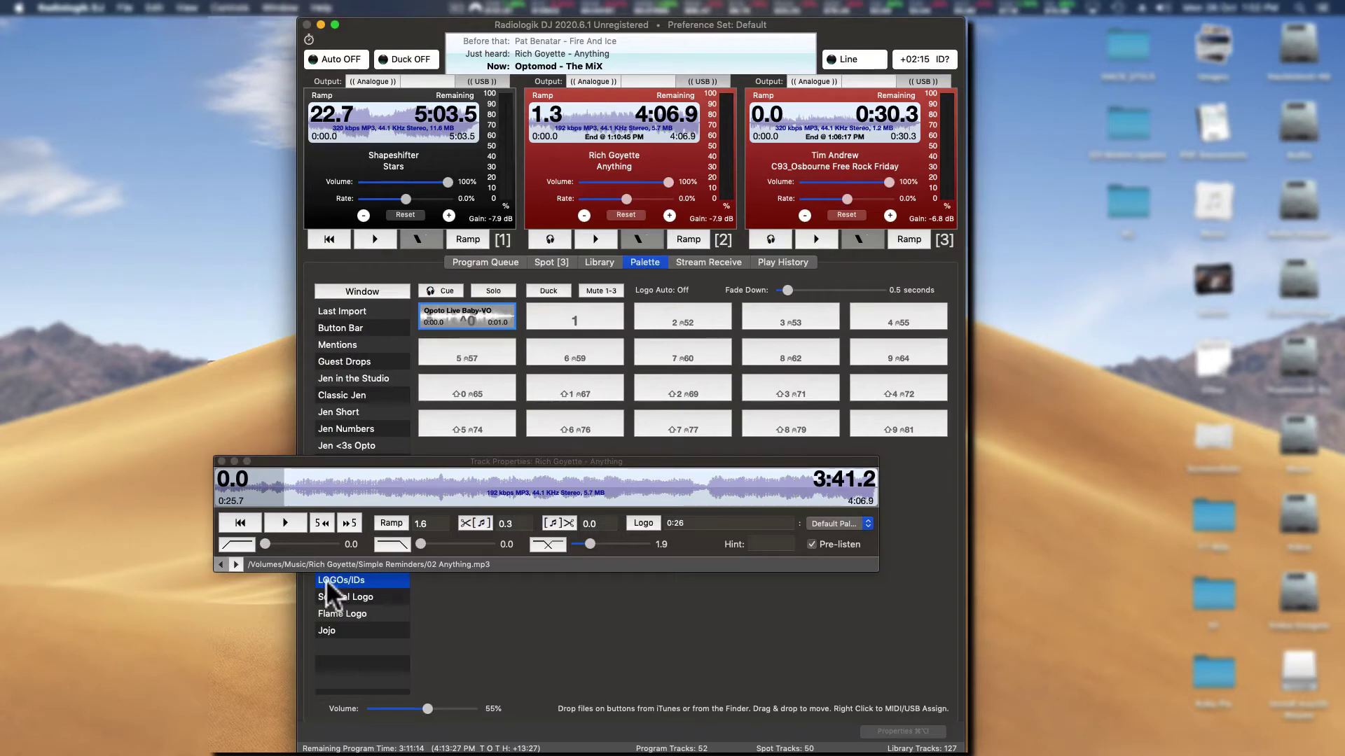
left_click(475, 312)
left_click_drag(435, 709, 474, 709)
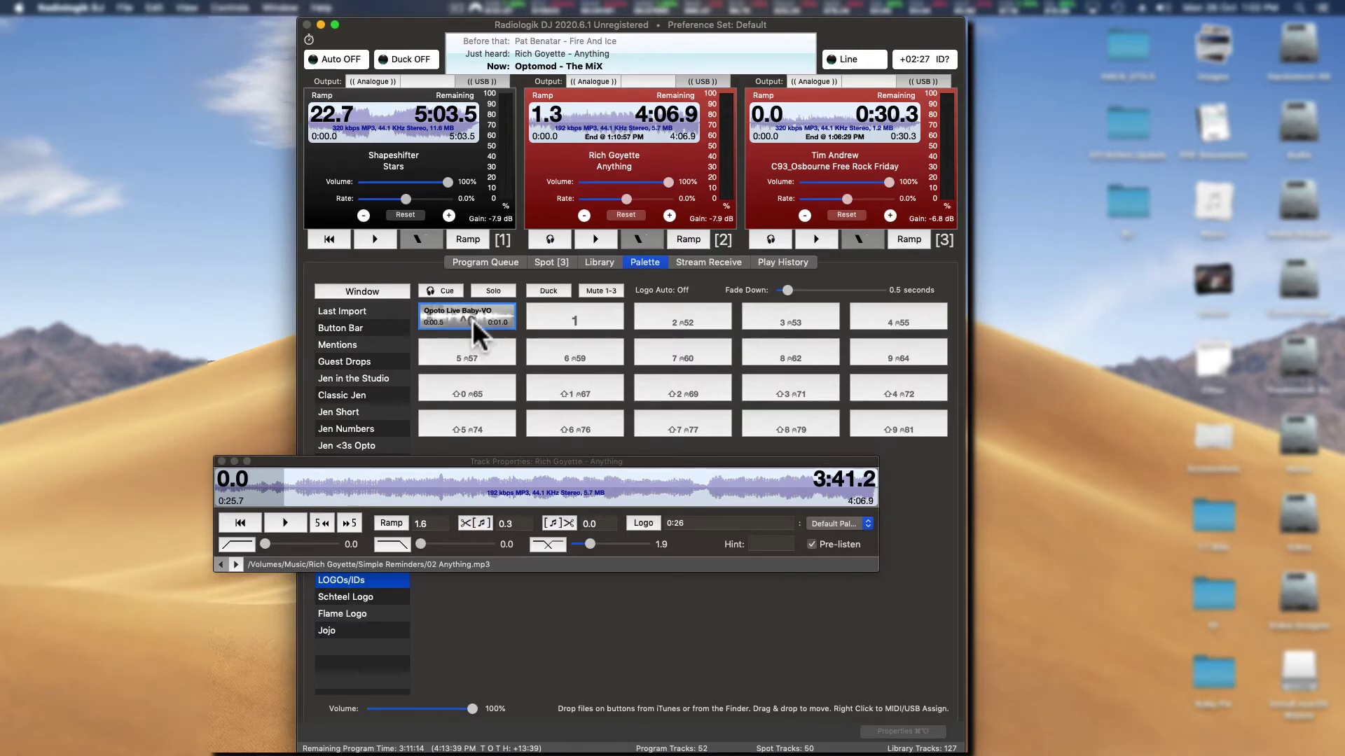
left_click_drag(473, 706, 428, 701)
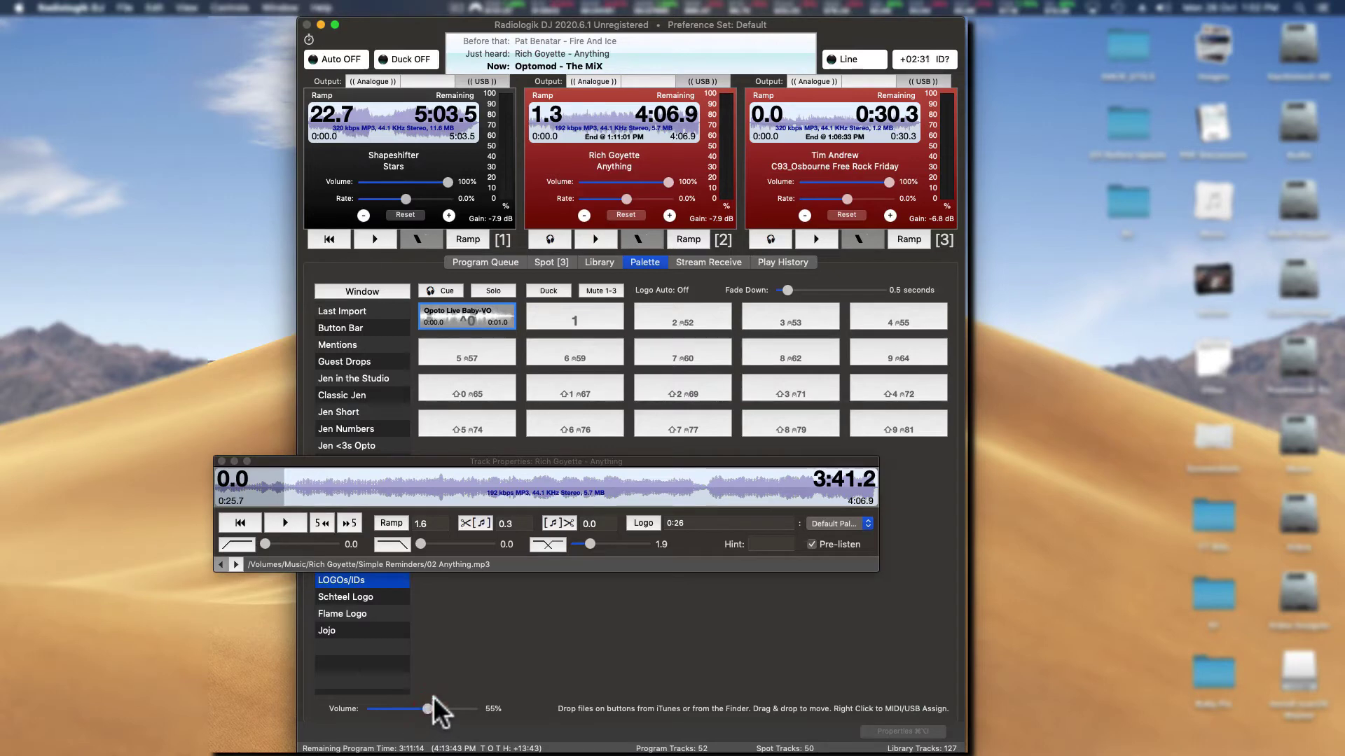
left_click(547, 289)
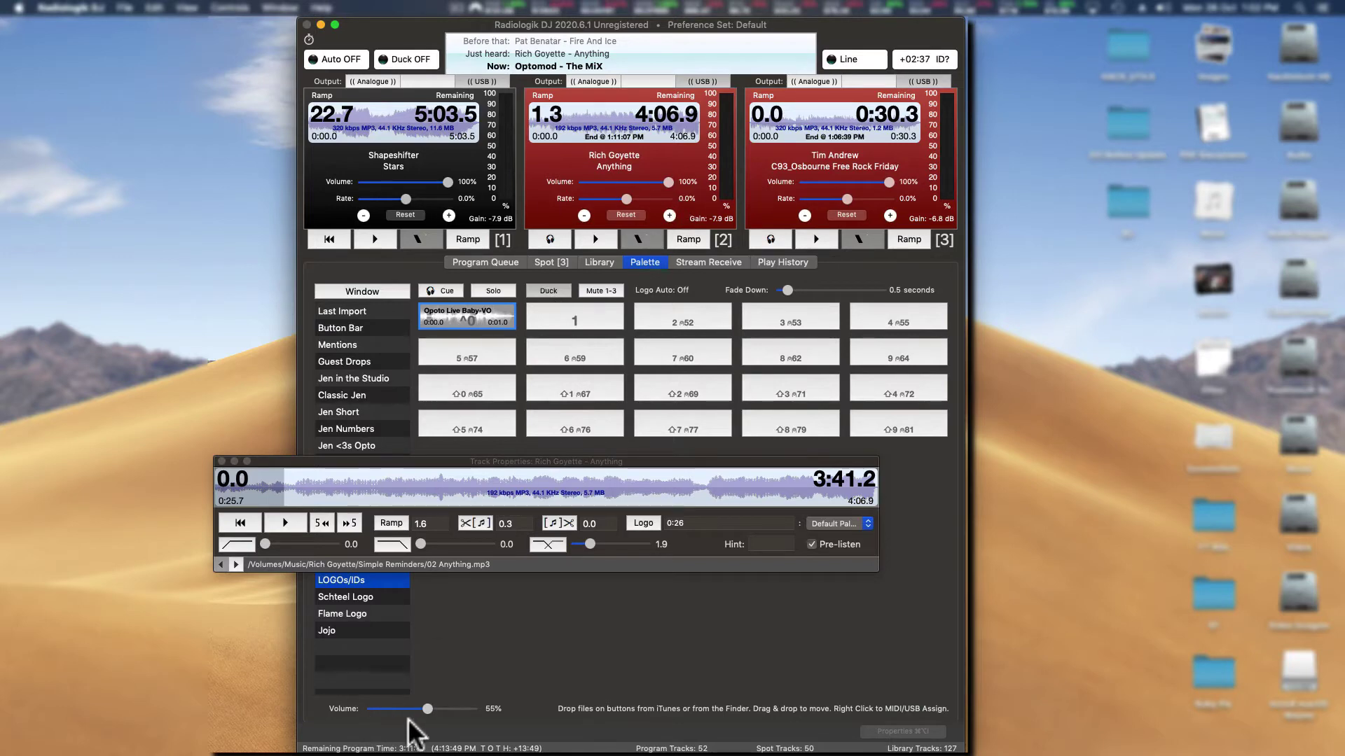
left_click(469, 312)
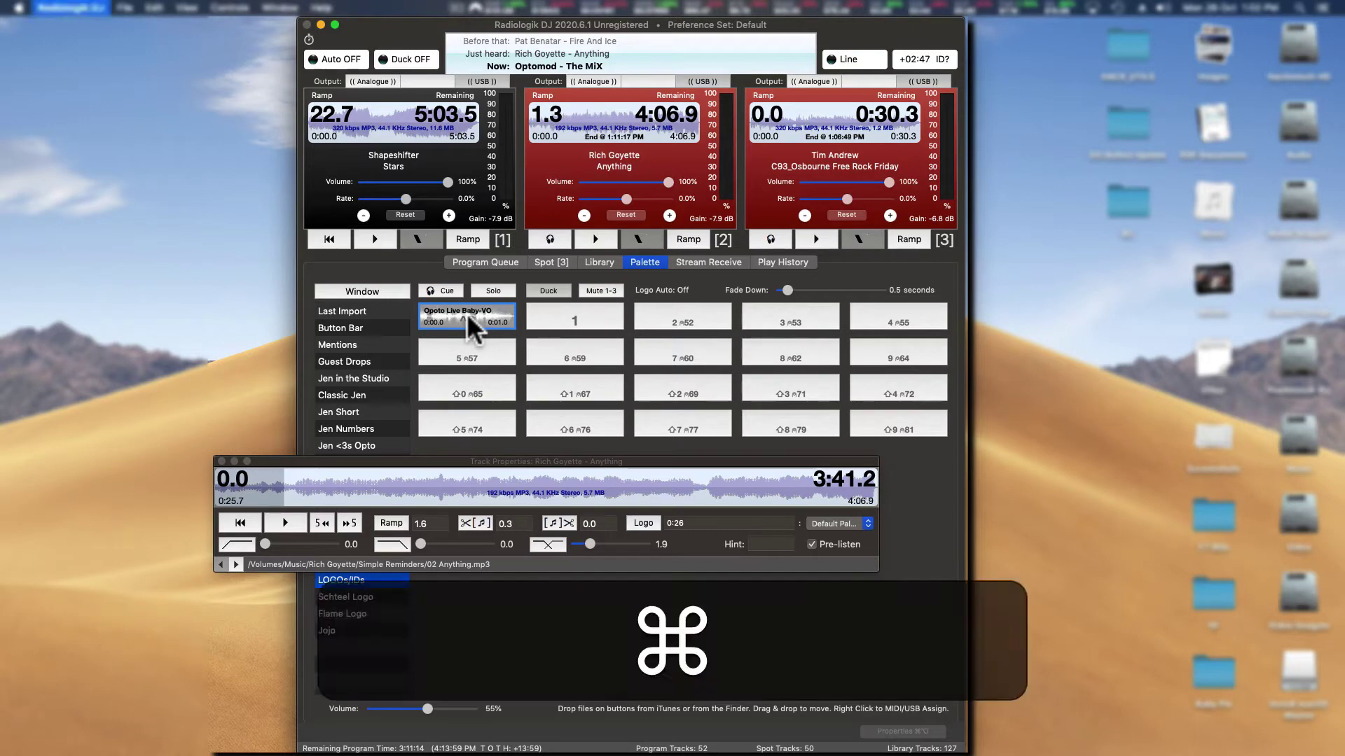
key("super+comma")
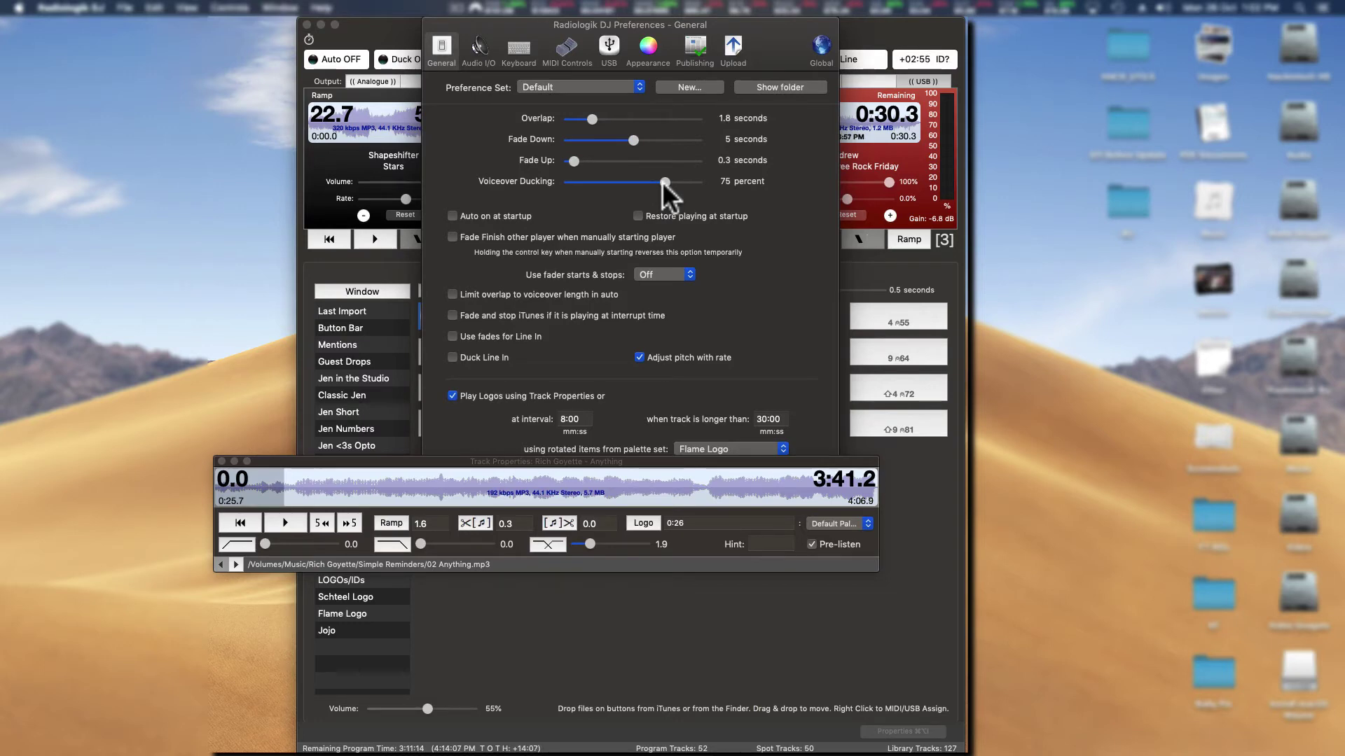
left_click(404, 31)
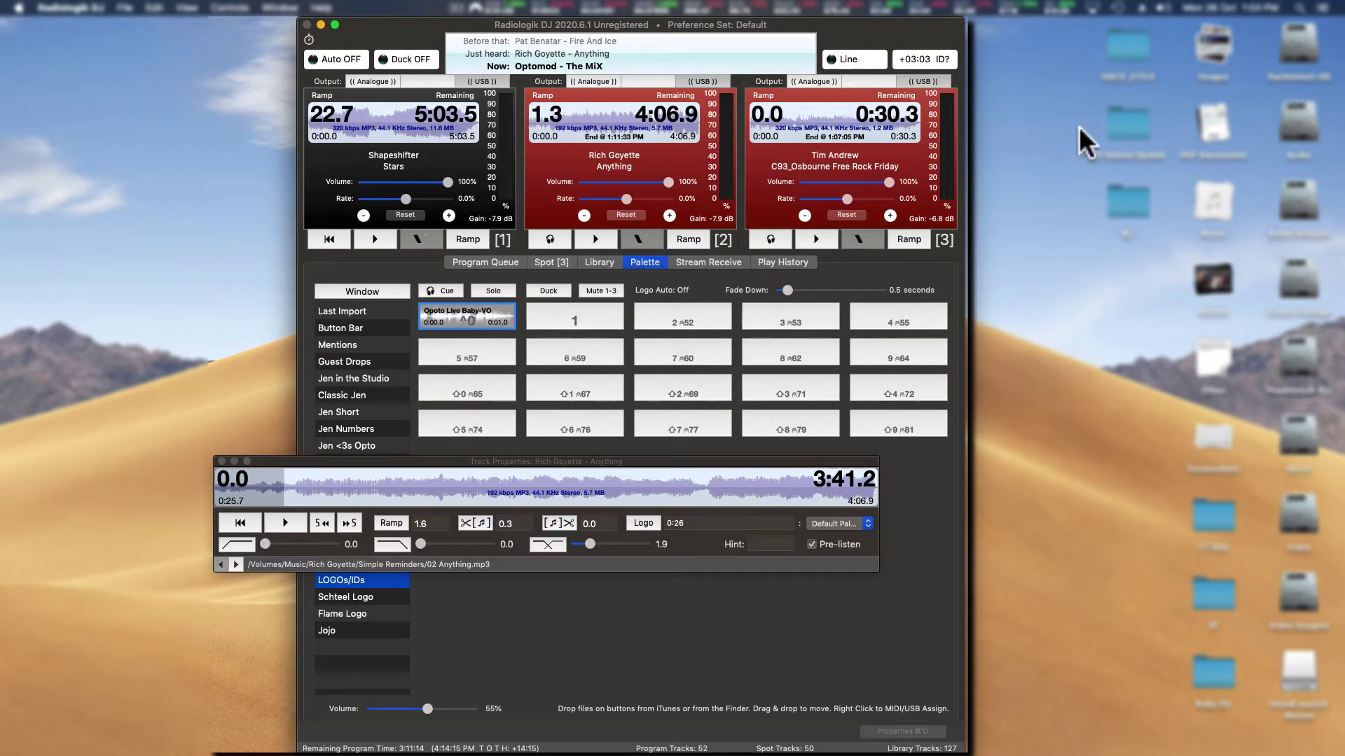
Drag Rich_Opto_Low_Slow.wav from Finder onto an empty LOGOs/IDs pad, then minimize Finder.
left_click(1326, 69)
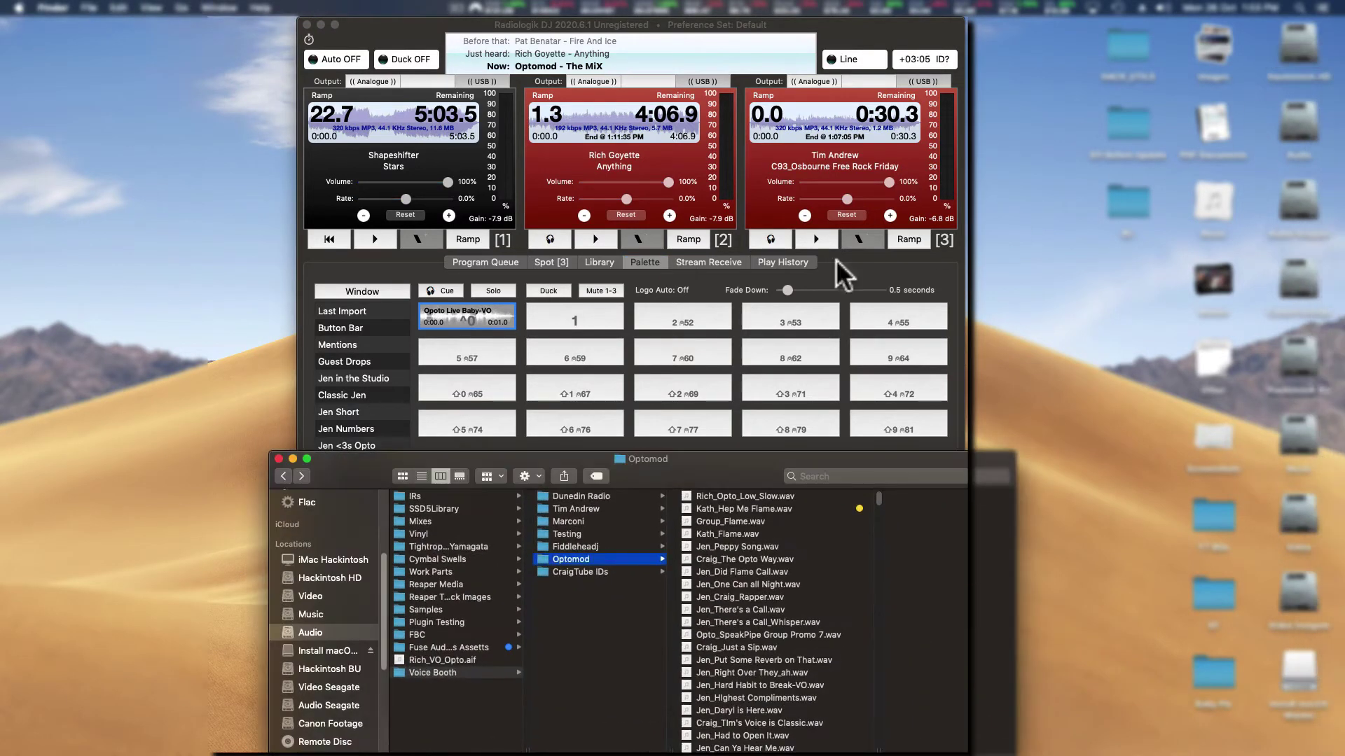
left_click(736, 493)
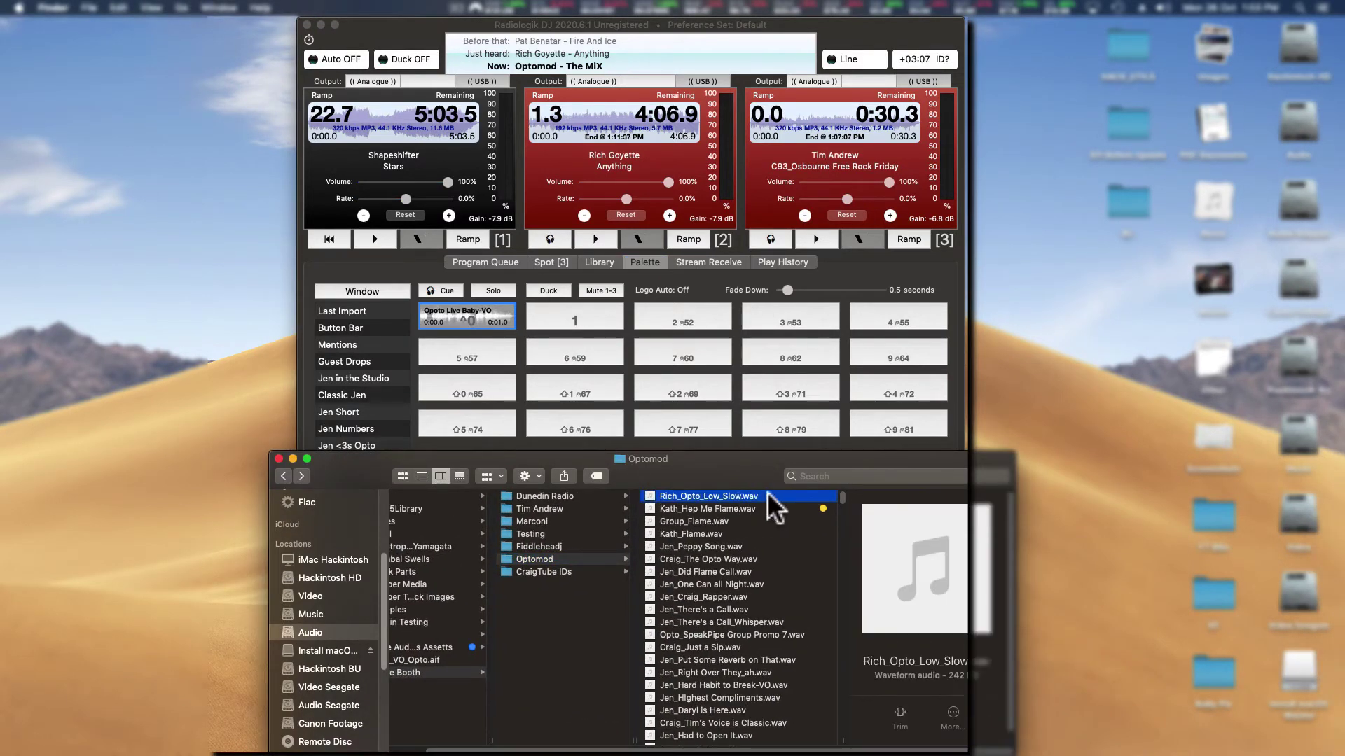
left_click_drag(774, 494, 599, 317)
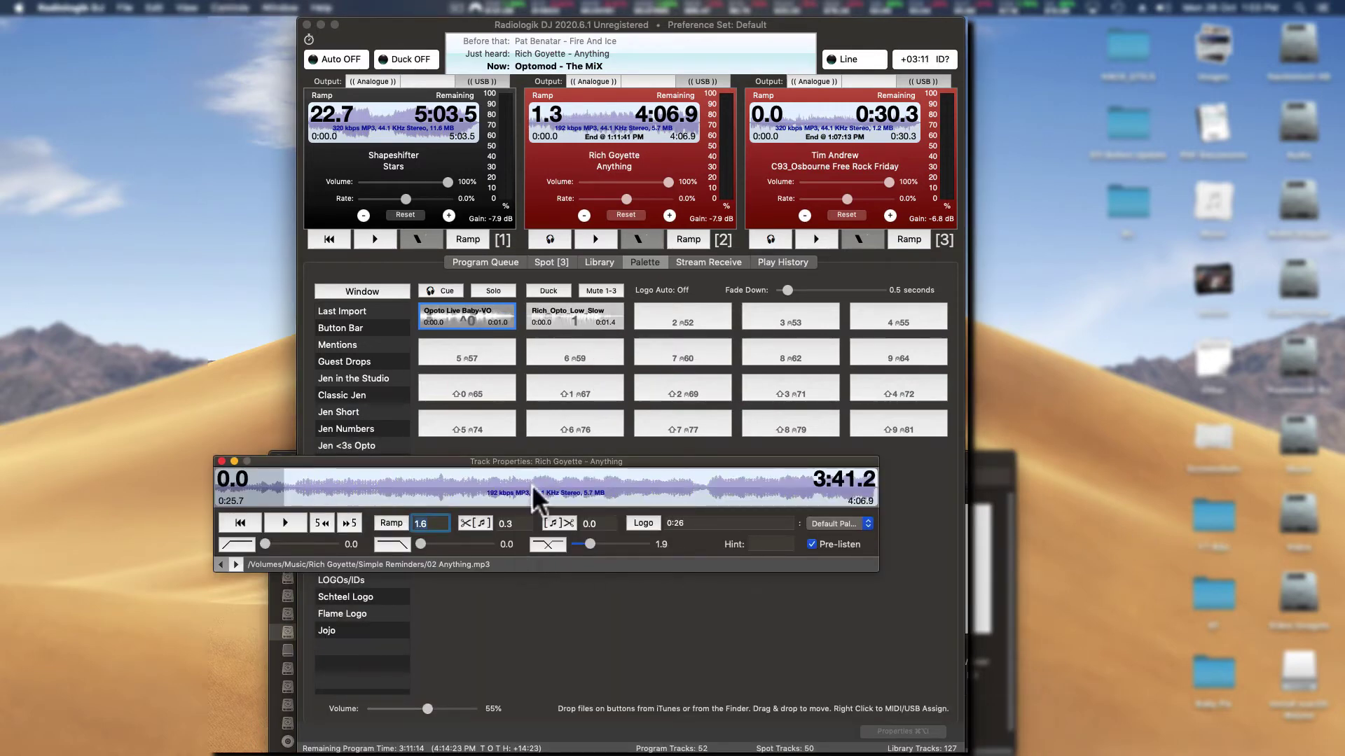
left_click(1013, 458)
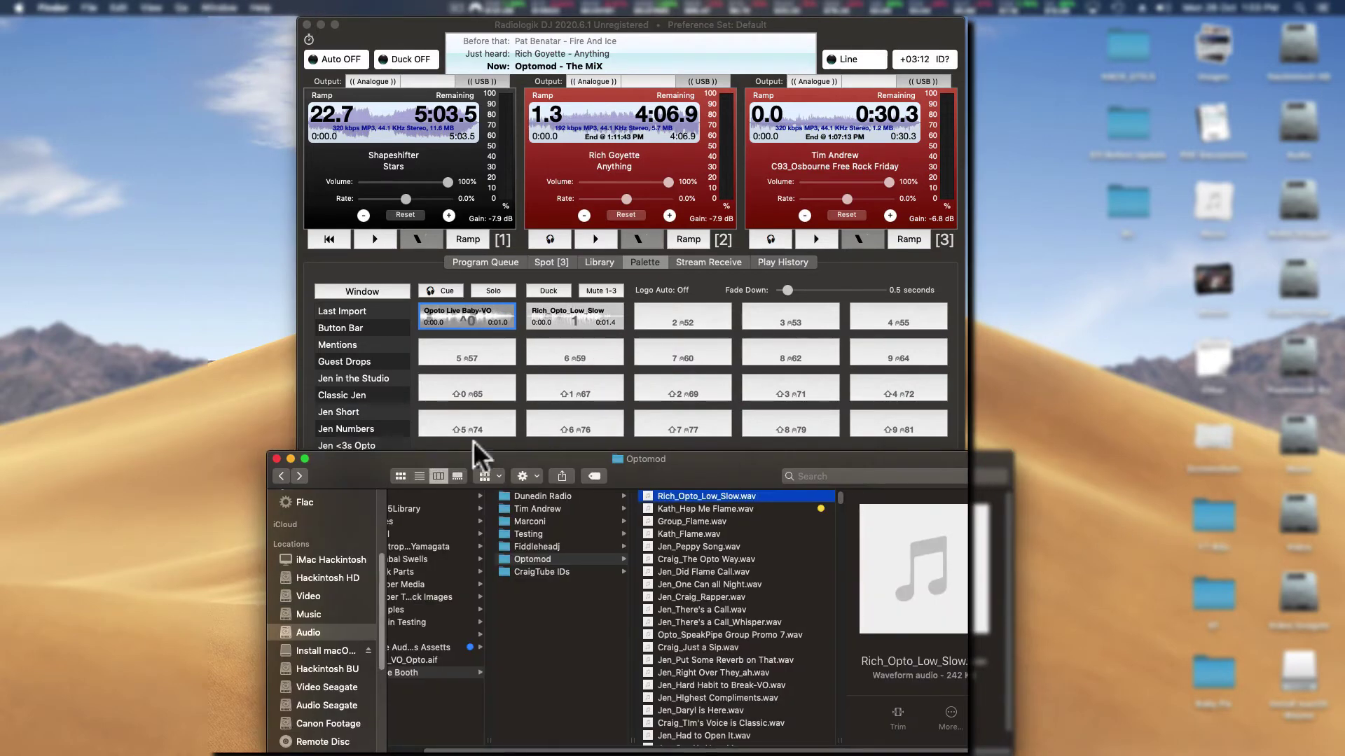
left_click(301, 457)
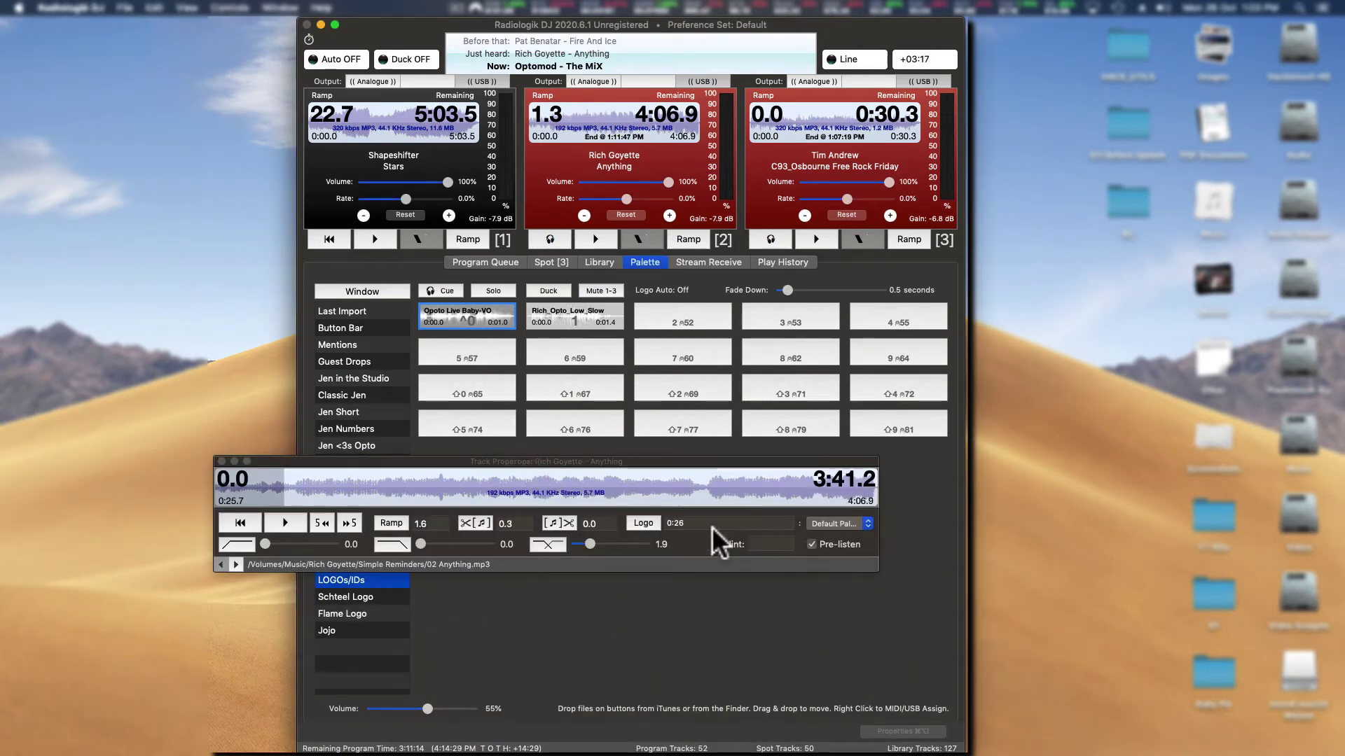
Enable the 0:26 logo point for 'Anything' and have it draw from the LOGOs/IDs palette.
left_click(644, 524)
left_click(868, 522)
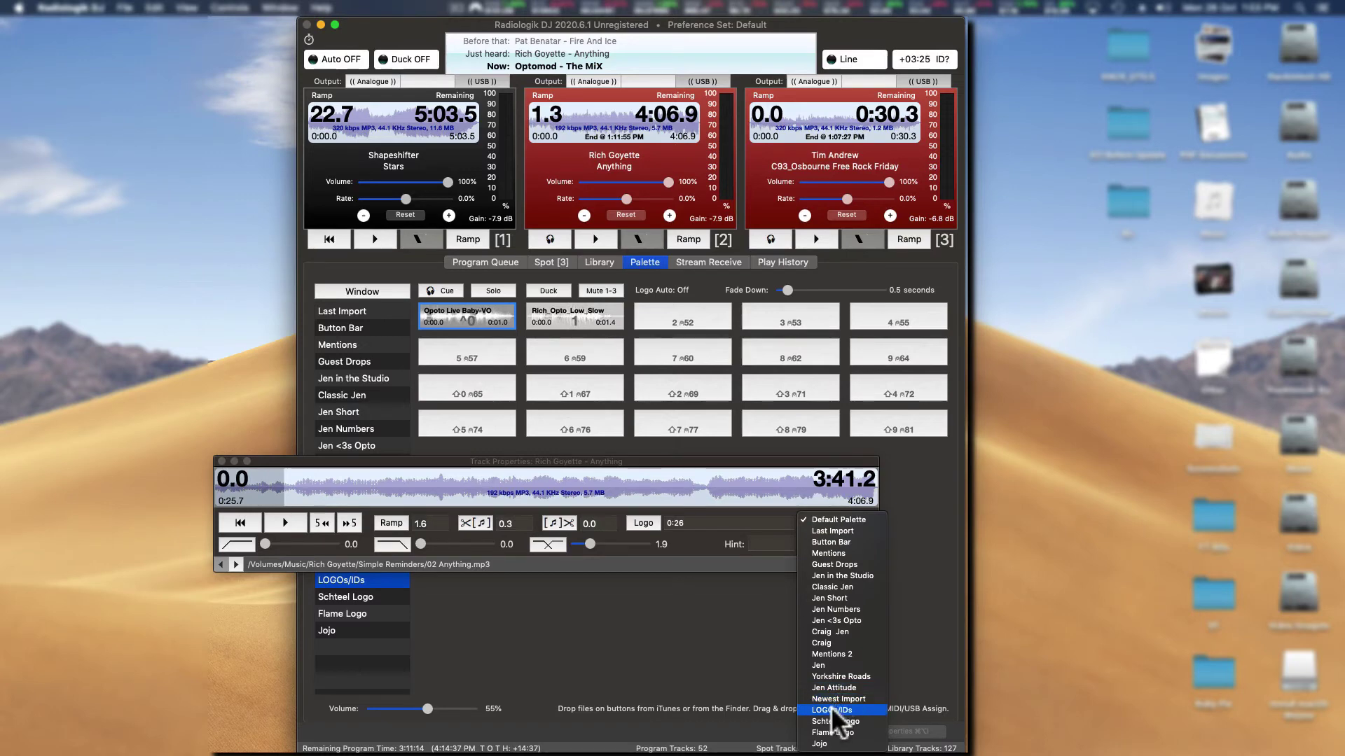
left_click(861, 710)
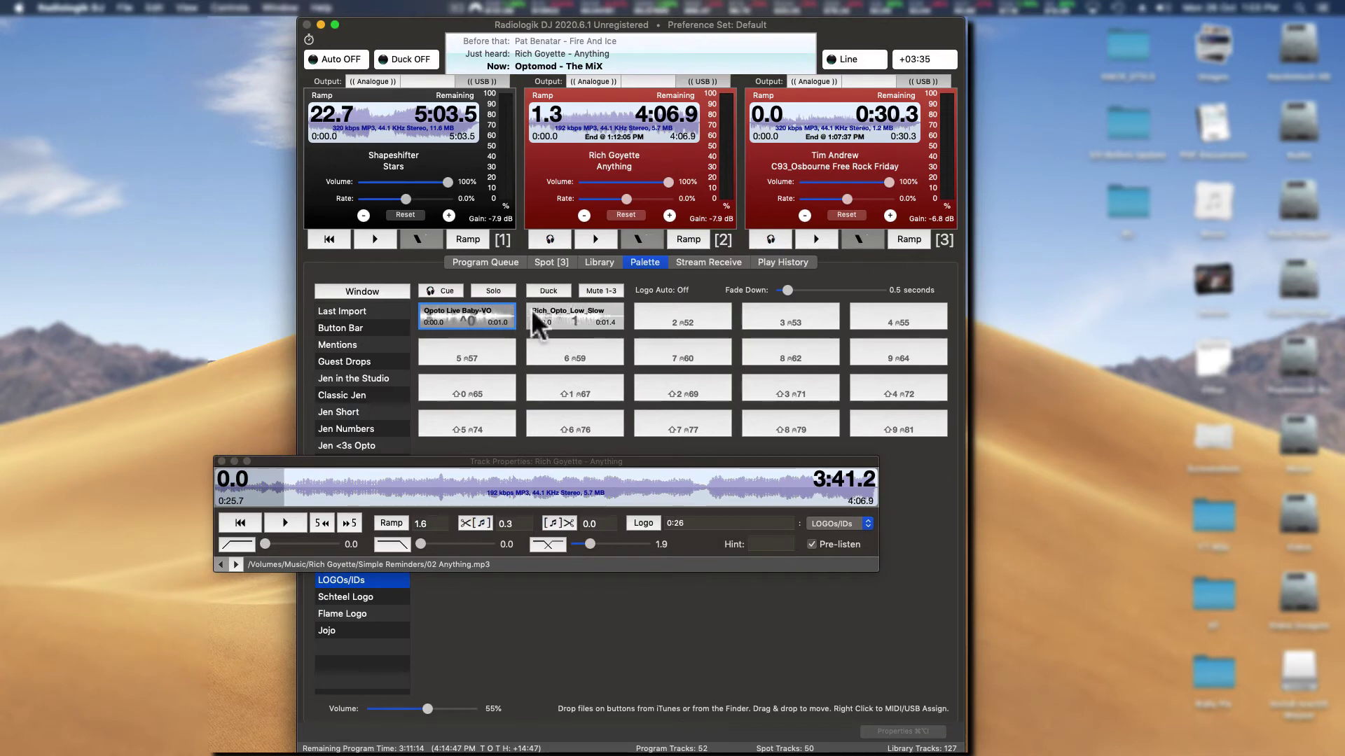
Play 'Anything' on deck 2 past 0:26 so the random ID fires.
left_click(596, 240)
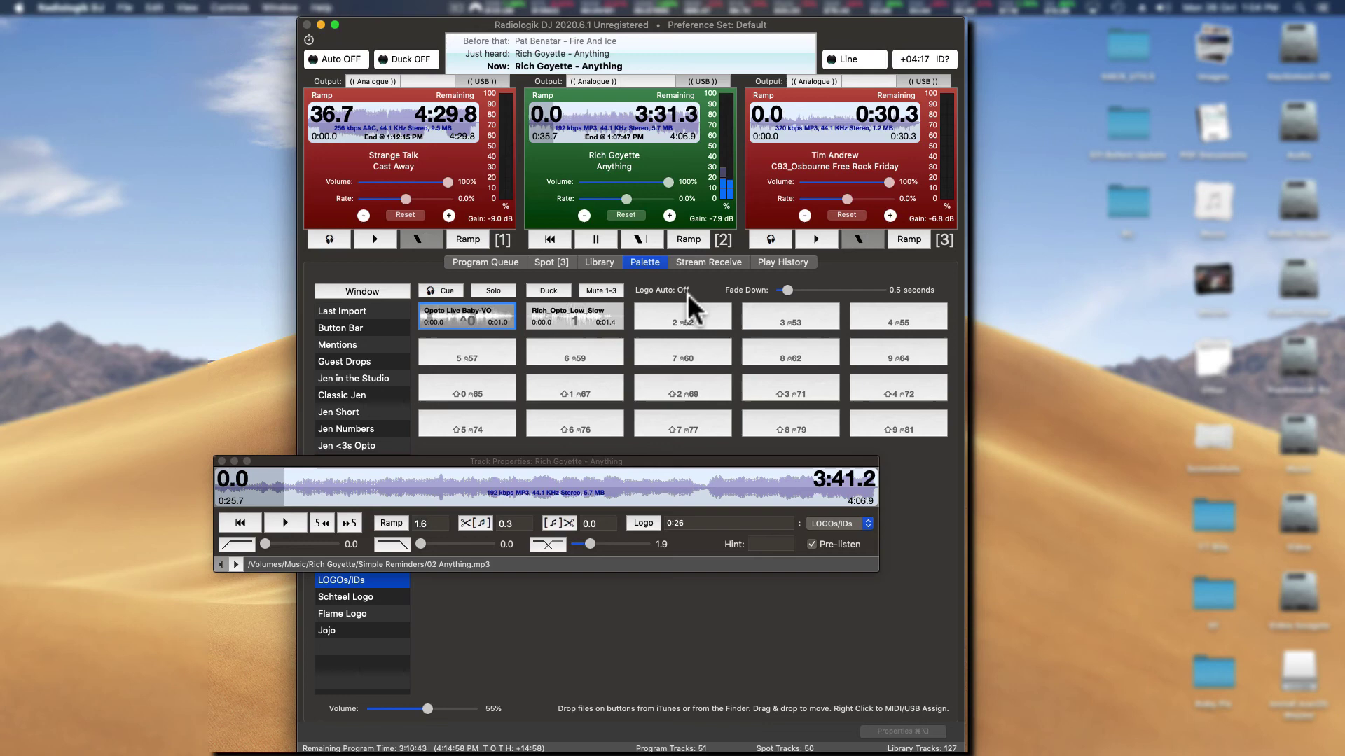
left_click(604, 244)
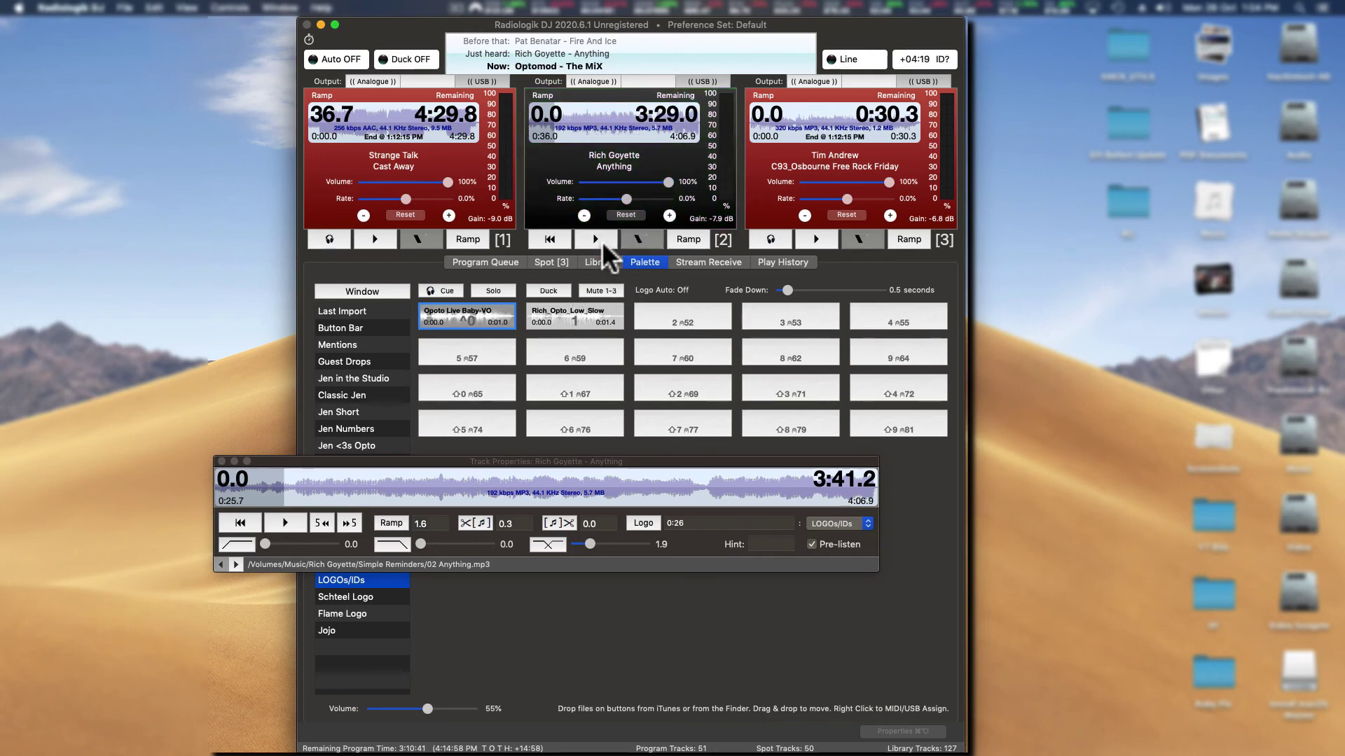